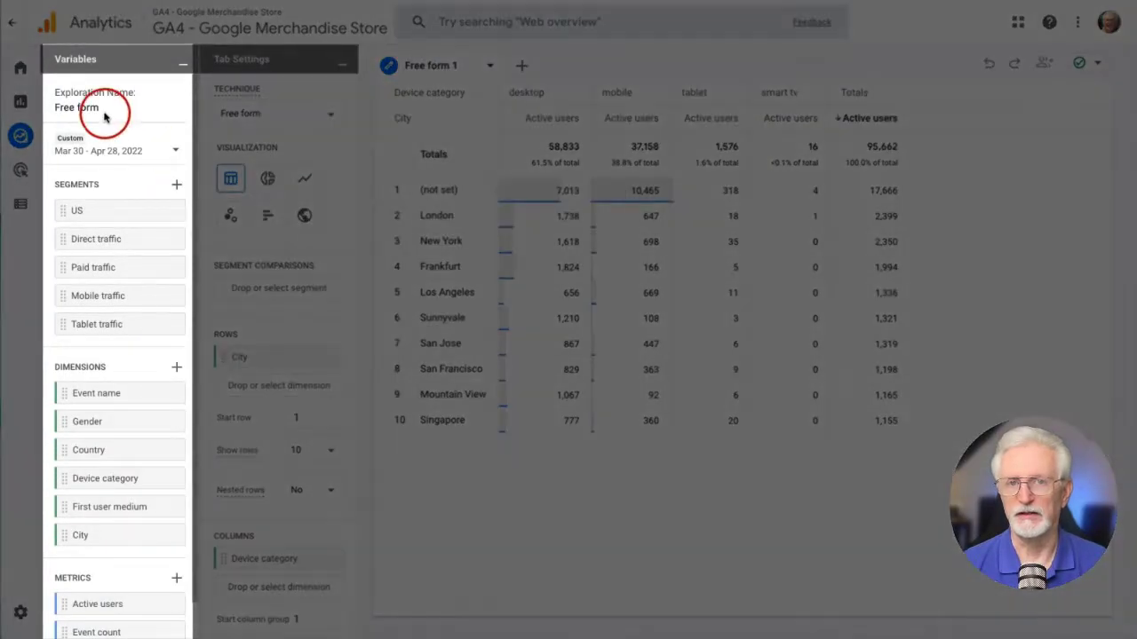
Step: Examine the Free form exploration's variables and tab settings, and open the list of available dimensions with its search
{"action": "scroll", "coordinate": [194, 324], "scroll_direction": "down", "scroll_amount": 1}
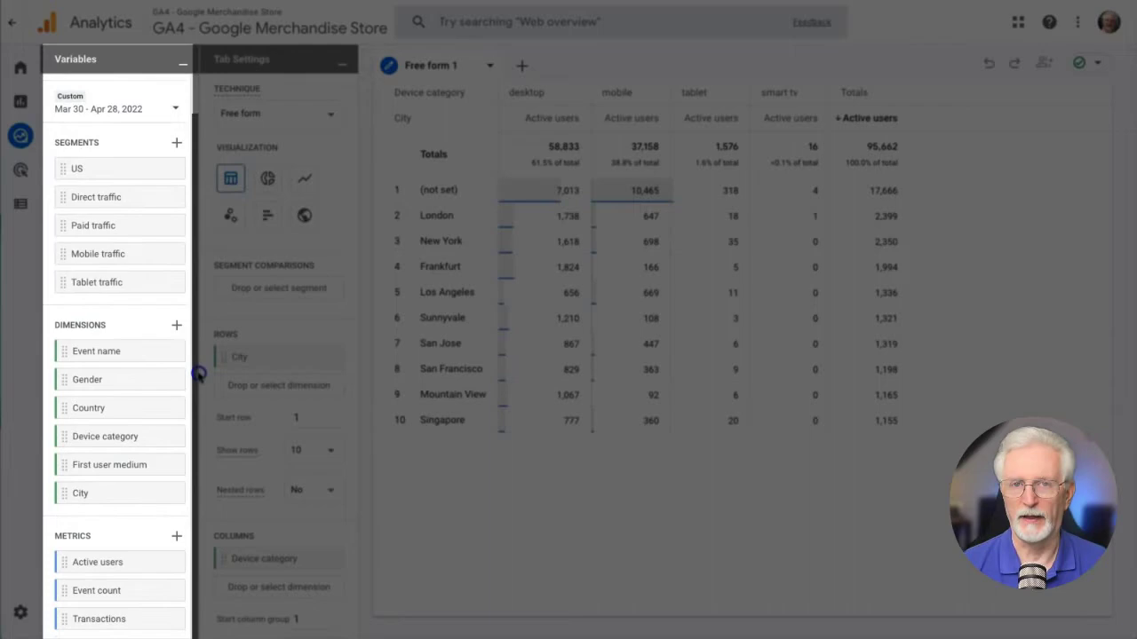
{"action": "scroll", "coordinate": [195, 289], "scroll_direction": "up", "scroll_amount": 1}
{"action": "scroll", "coordinate": [358, 160], "scroll_direction": "down", "scroll_amount": 5}
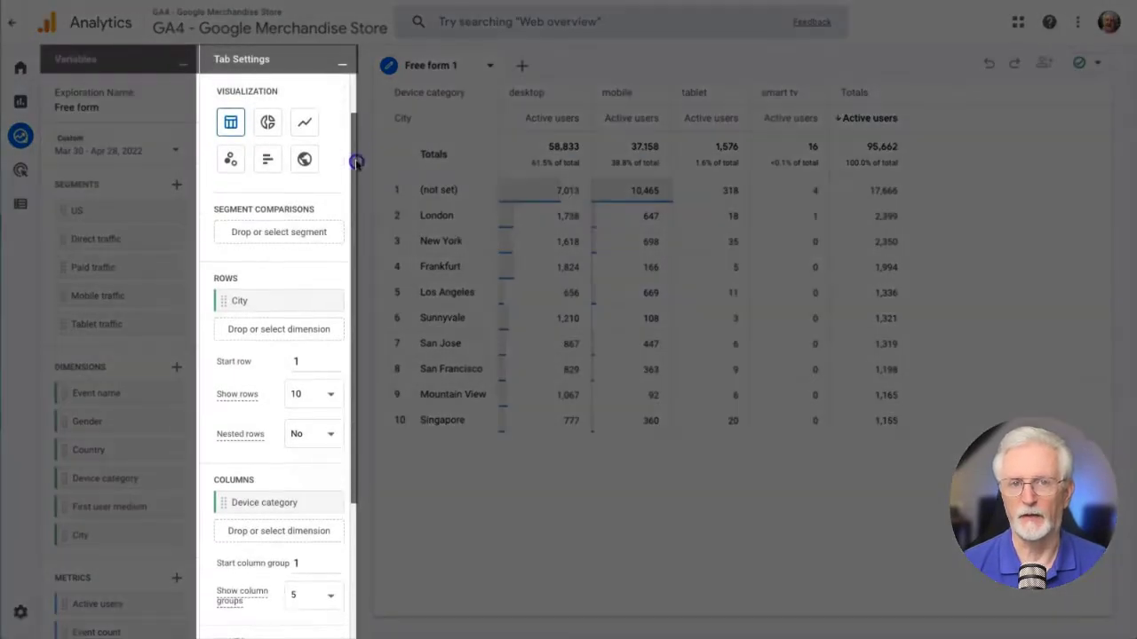
{"action": "scroll", "coordinate": [366, 178], "scroll_direction": "up", "scroll_amount": 5}
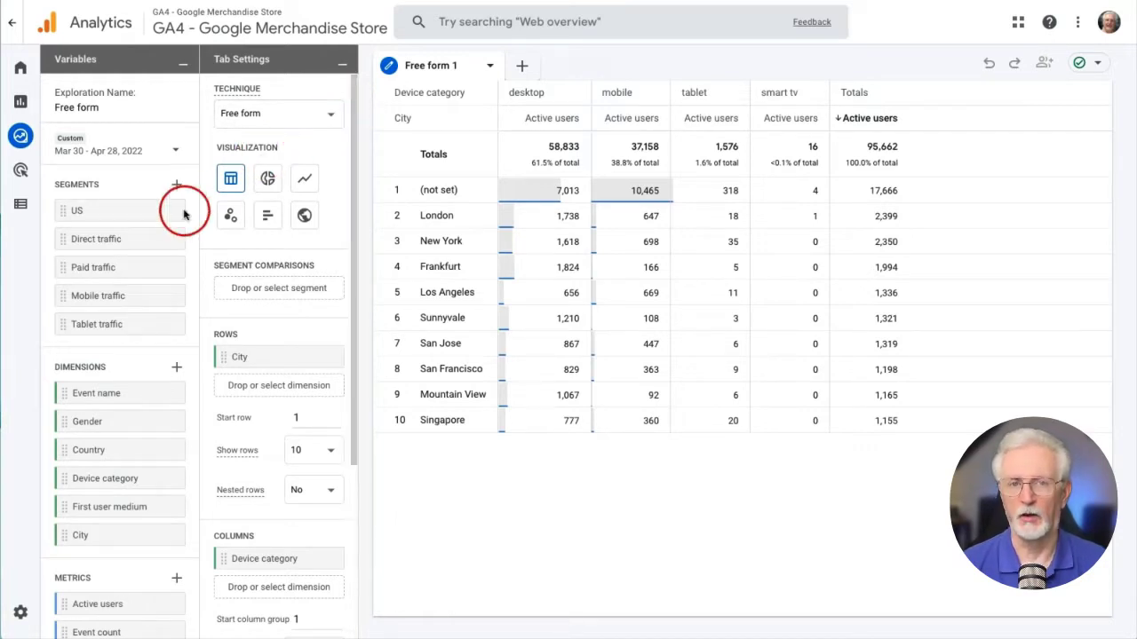
{"action": "left_click", "coordinate": [176, 371]}
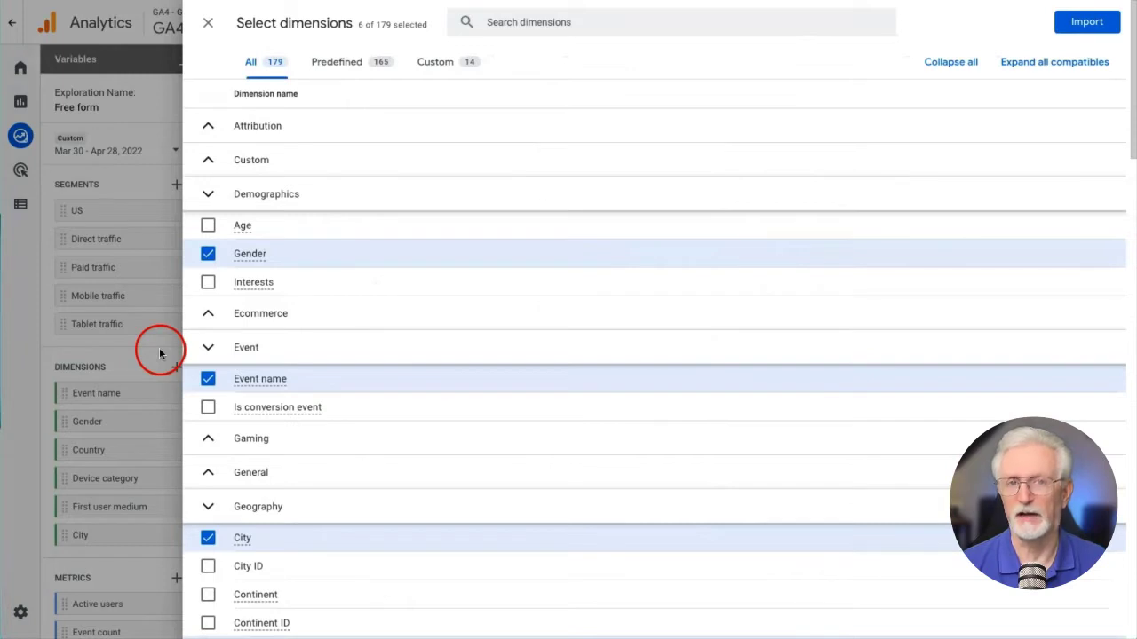
{"action": "left_click", "coordinate": [508, 22]}
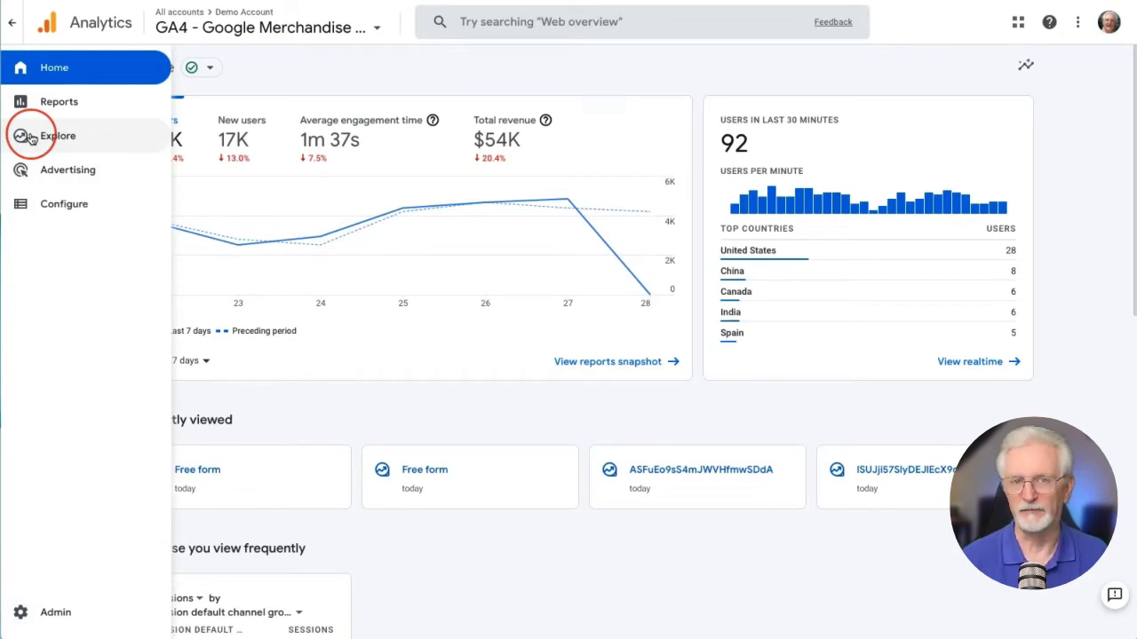
Step: Create an exploration from the Free form template and view its date range options without changing them
{"action": "left_click", "coordinate": [29, 138]}
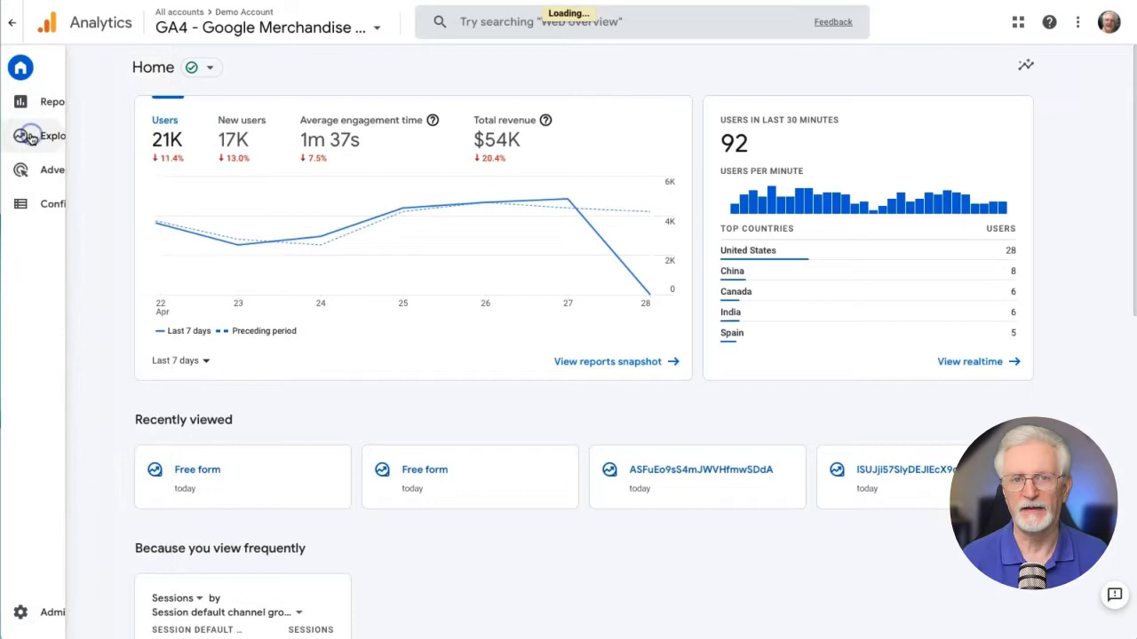
{"action": "left_click", "coordinate": [447, 199]}
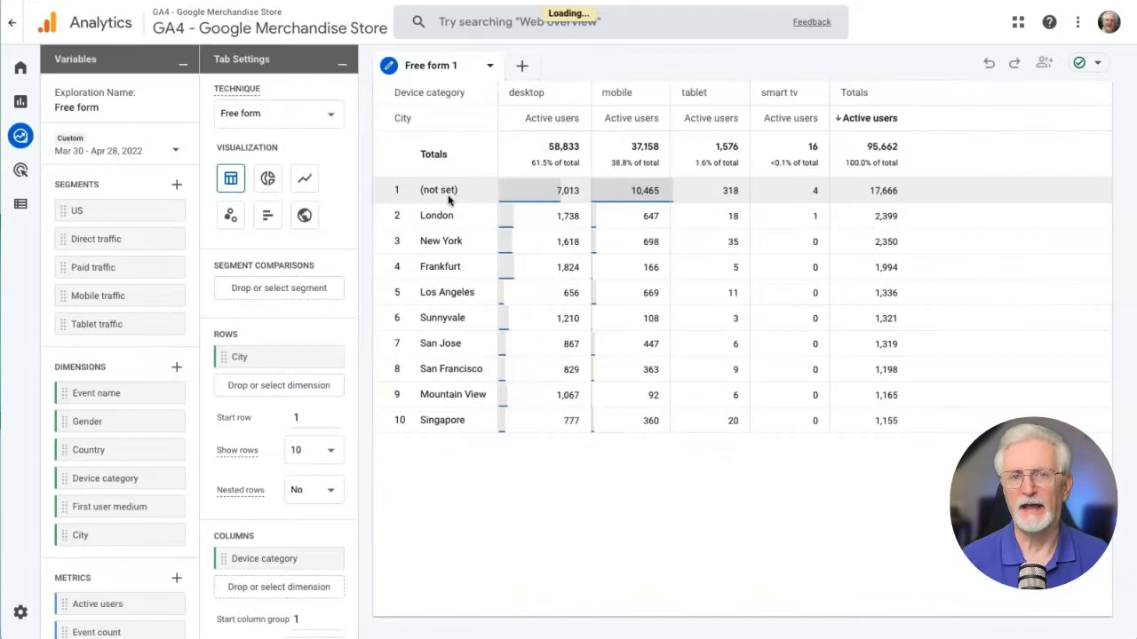
{"action": "left_click", "coordinate": [177, 153]}
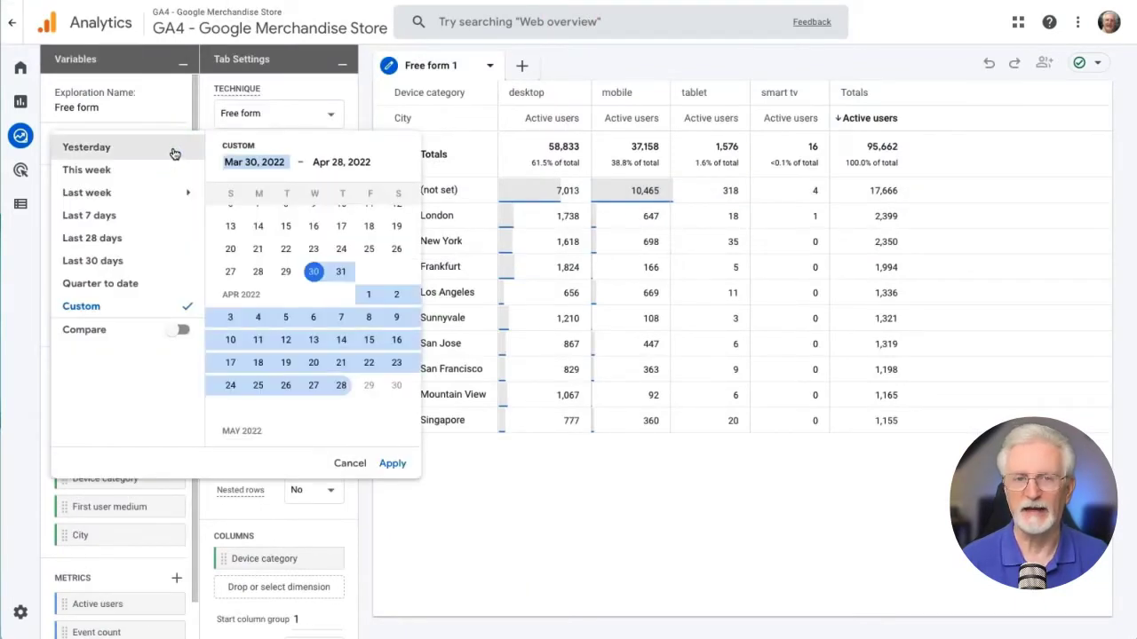
{"action": "left_click", "coordinate": [353, 463]}
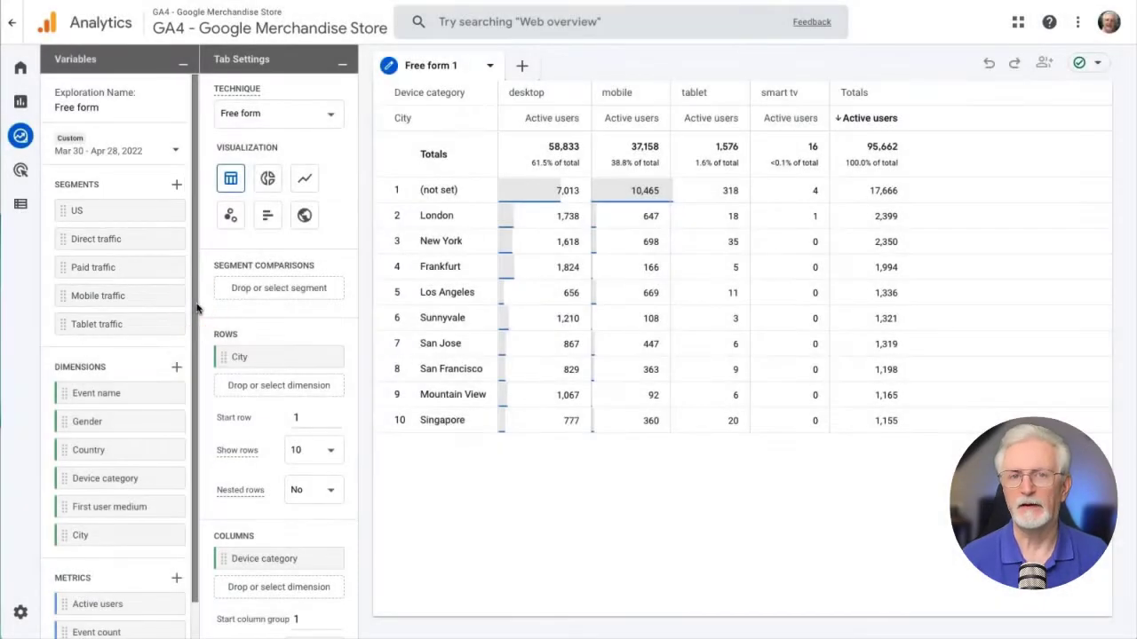
Step: Add the Event name dimension as a filter on the free form table
{"action": "left_click_drag", "start_coordinate": [198, 302], "coordinate": [198, 355]}
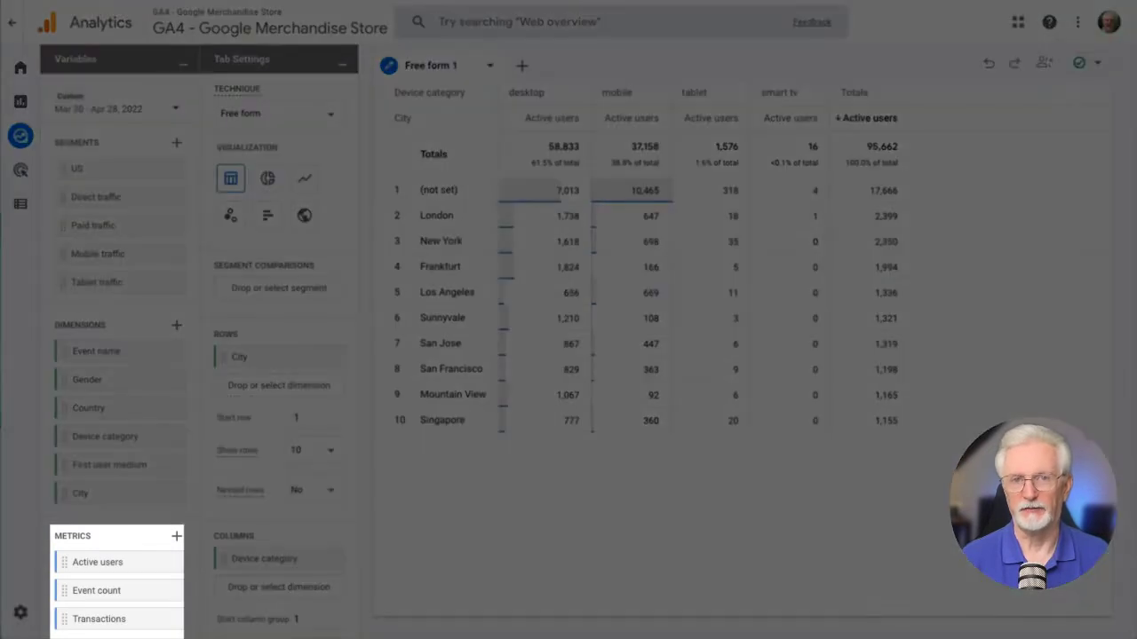
{"action": "scroll", "coordinate": [355, 426], "scroll_direction": "down", "scroll_amount": 3}
{"action": "left_click_drag", "start_coordinate": [360, 487], "coordinate": [368, 581]}
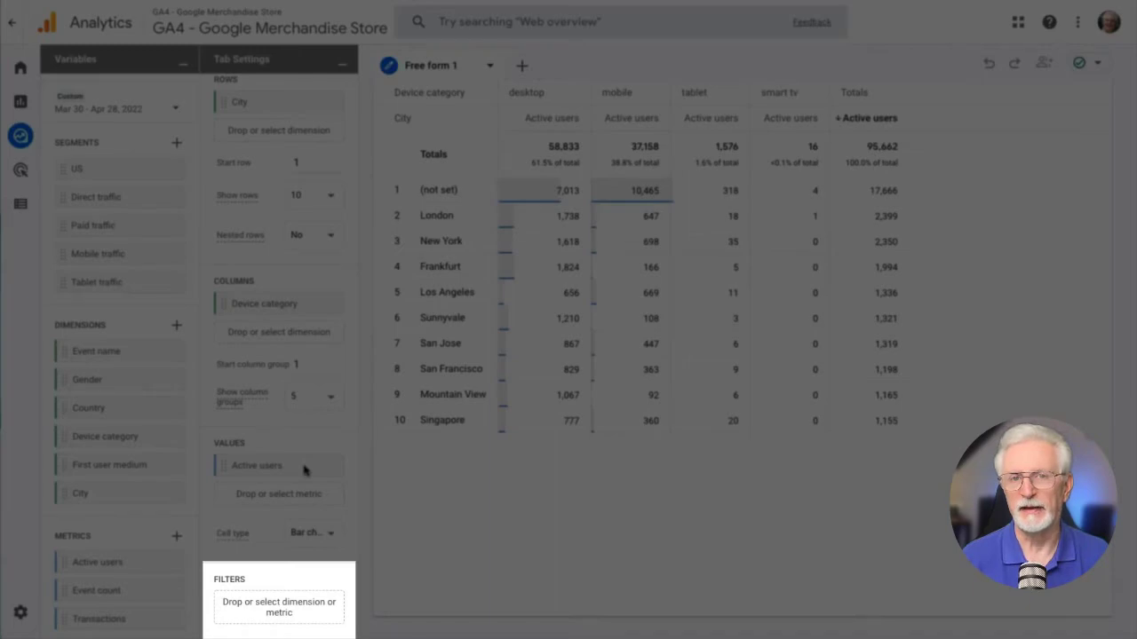
{"action": "left_click", "coordinate": [310, 470]}
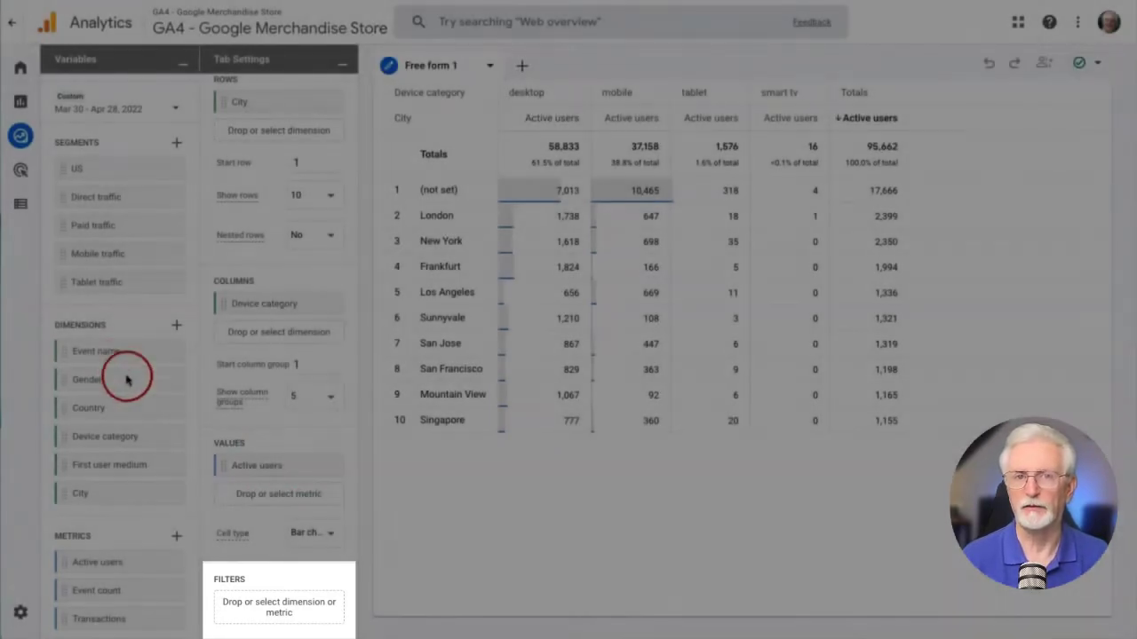
{"action": "left_click_drag", "start_coordinate": [114, 351], "coordinate": [276, 612]}
{"action": "left_click", "coordinate": [306, 586]}
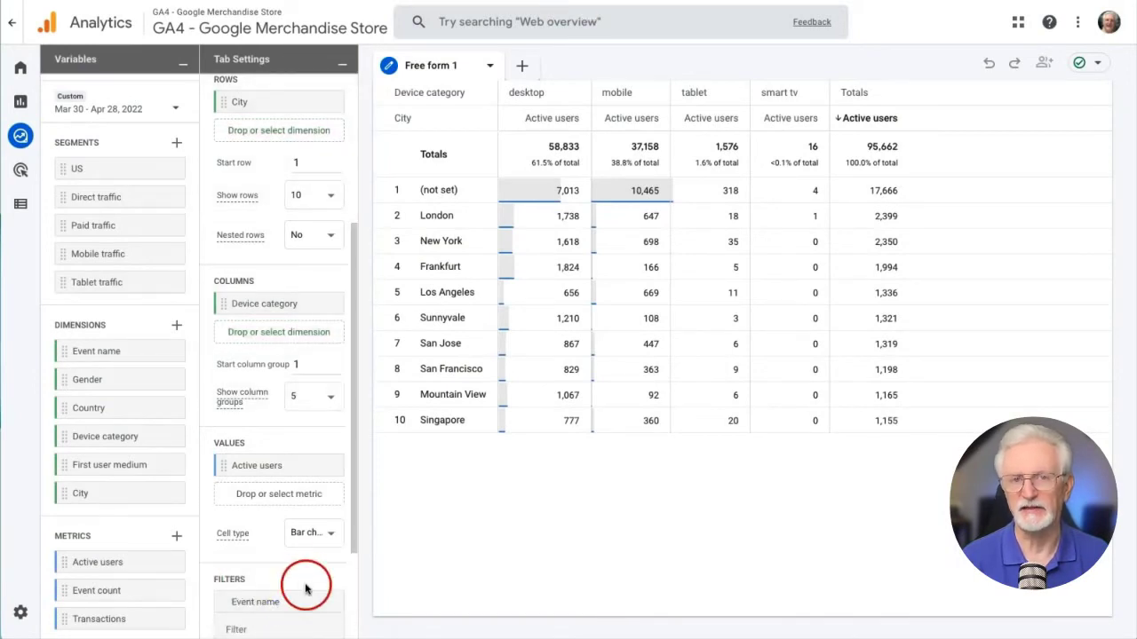
Step: Switch the visualization to a line chart and inspect the active users by city for 06 Apr
{"action": "scroll", "coordinate": [353, 495], "scroll_direction": "up", "scroll_amount": 3}
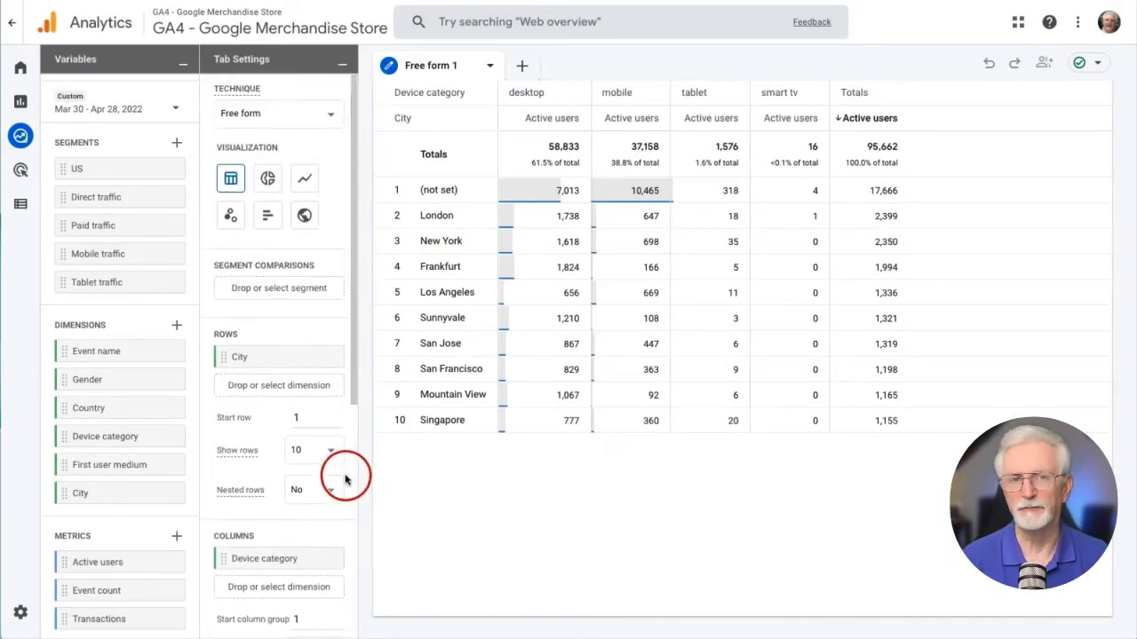
{"action": "left_click", "coordinate": [305, 180]}
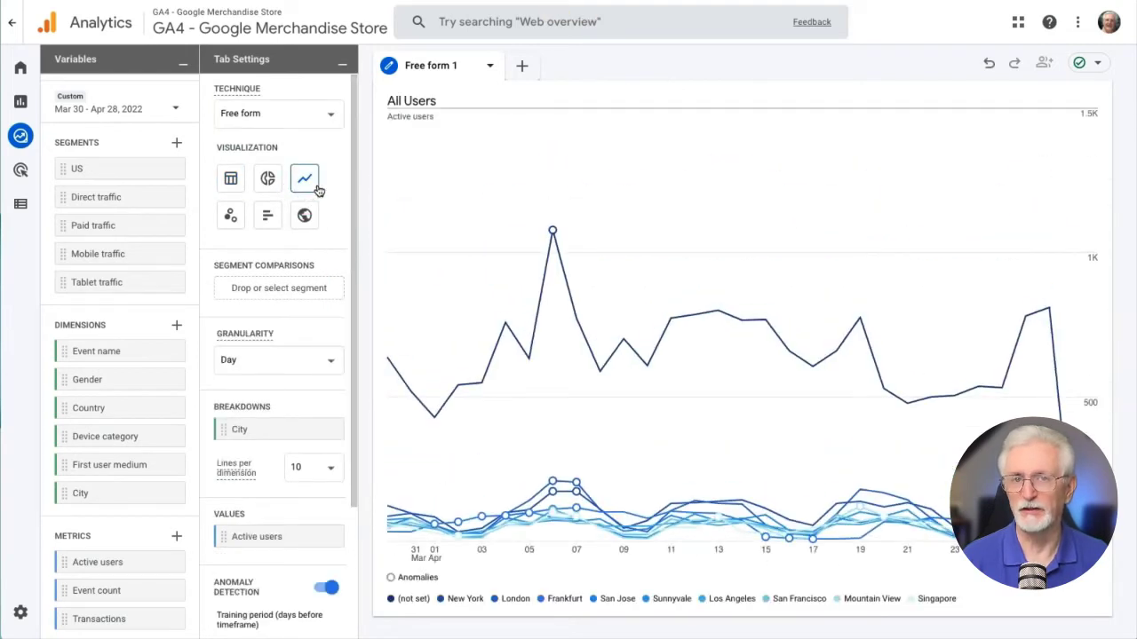
{"action": "left_click", "coordinate": [552, 457]}
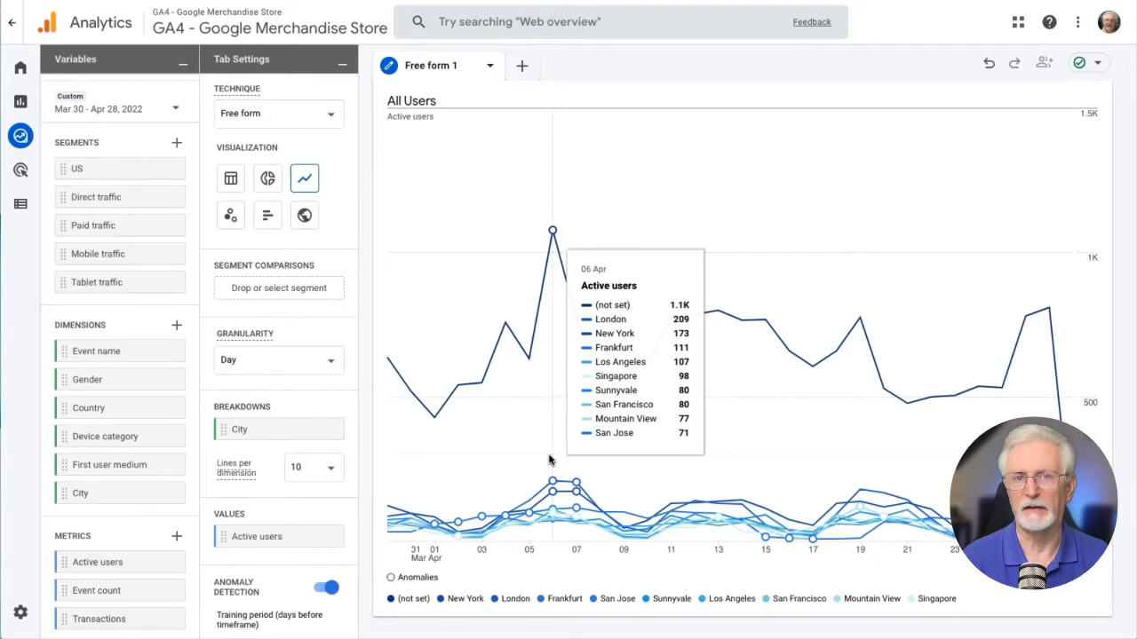
Step: Exclude the (not set) city from the line chart using its 03 Apr data point
{"action": "left_click", "coordinate": [481, 380]}
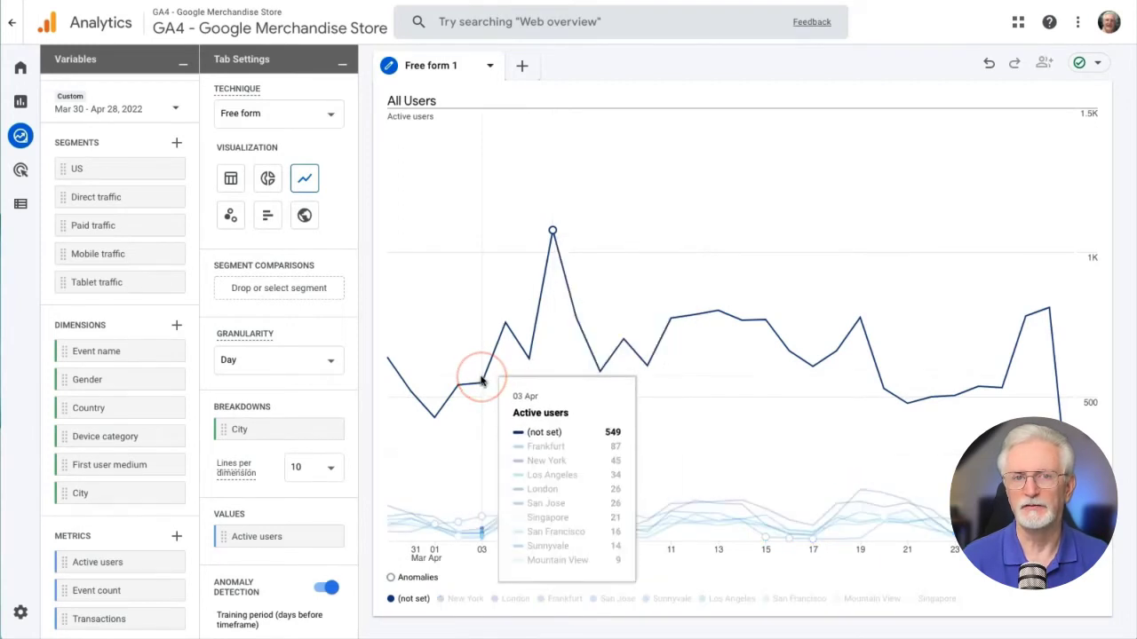
{"action": "right_click", "coordinate": [481, 380]}
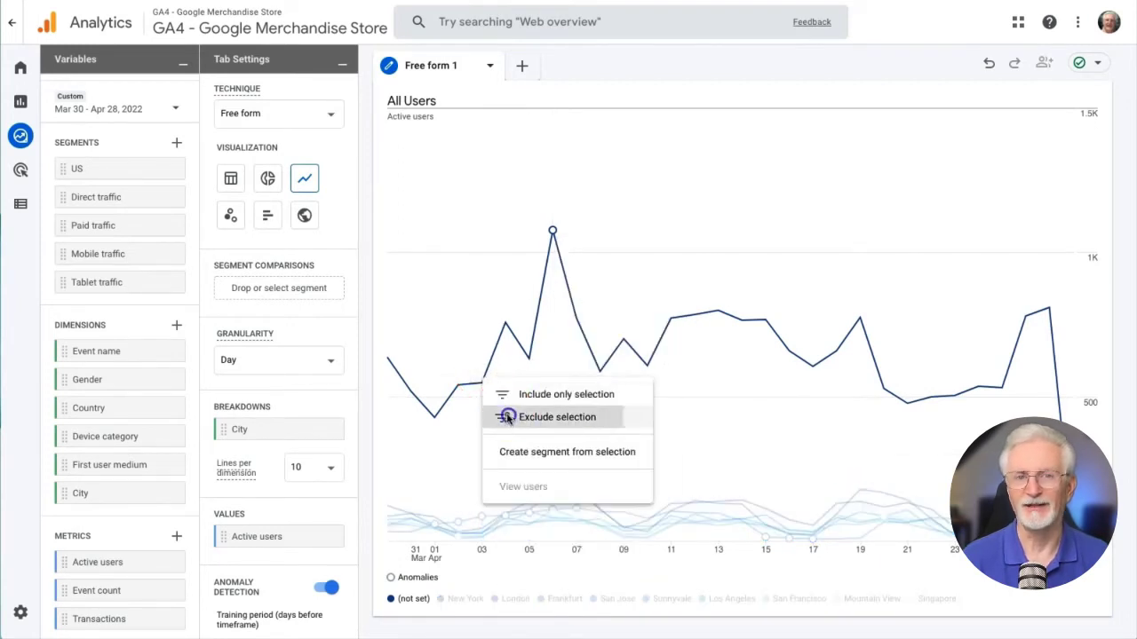
{"action": "left_click", "coordinate": [507, 414]}
{"action": "left_click", "coordinate": [820, 310]}
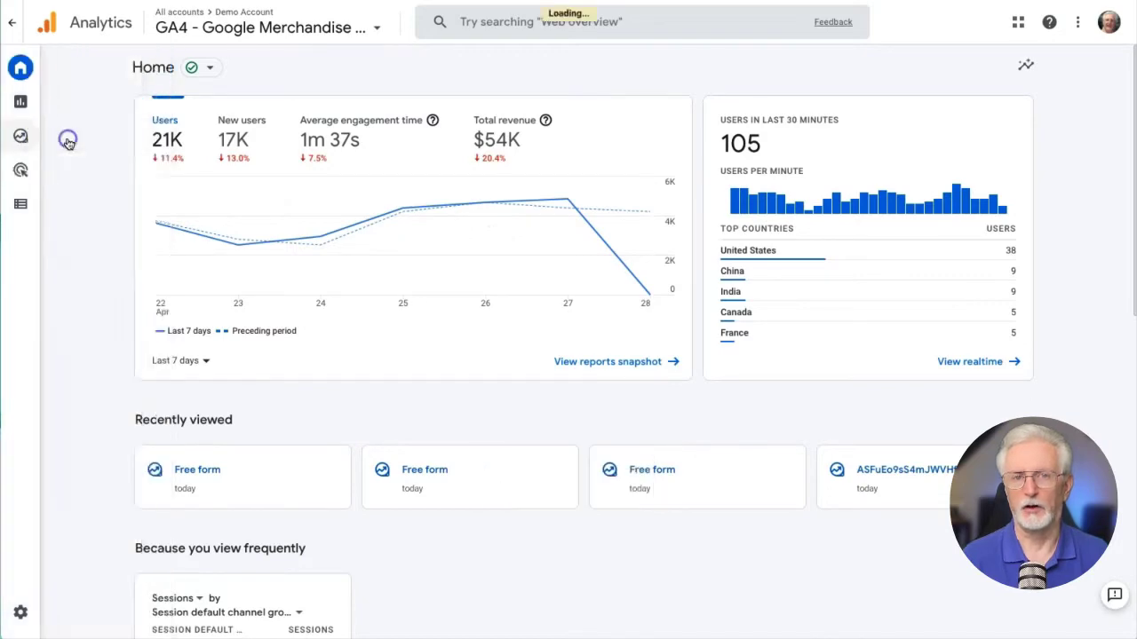
Step: Start a blank exploration named Landing Page Report and import the Landing page dimension into it
{"action": "left_click", "coordinate": [310, 197]}
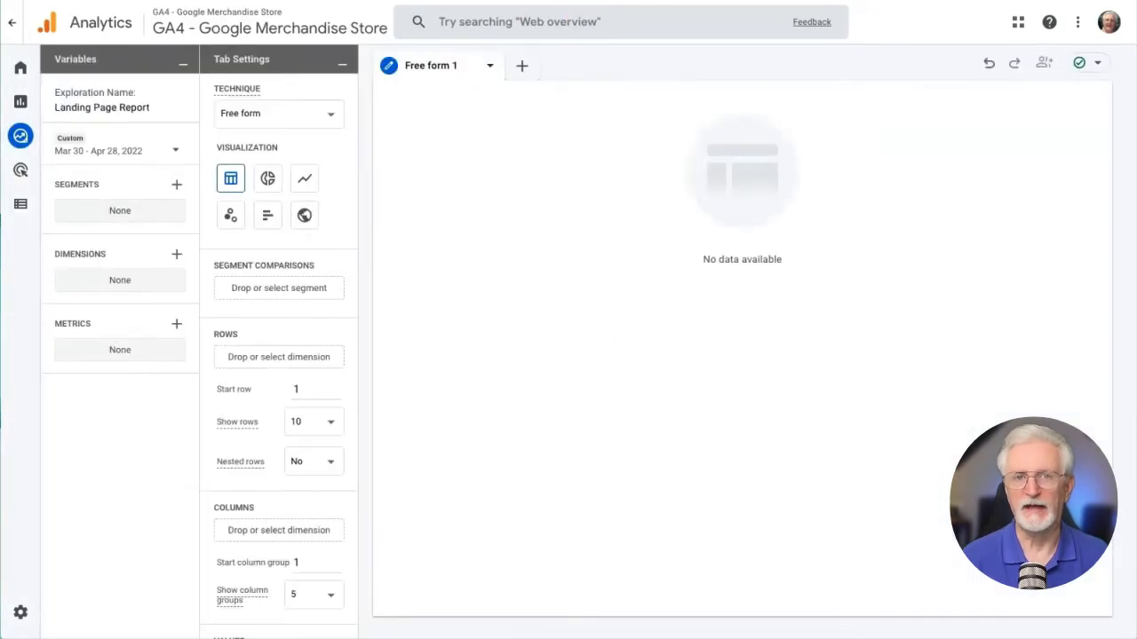
{"action": "left_click", "coordinate": [177, 257]}
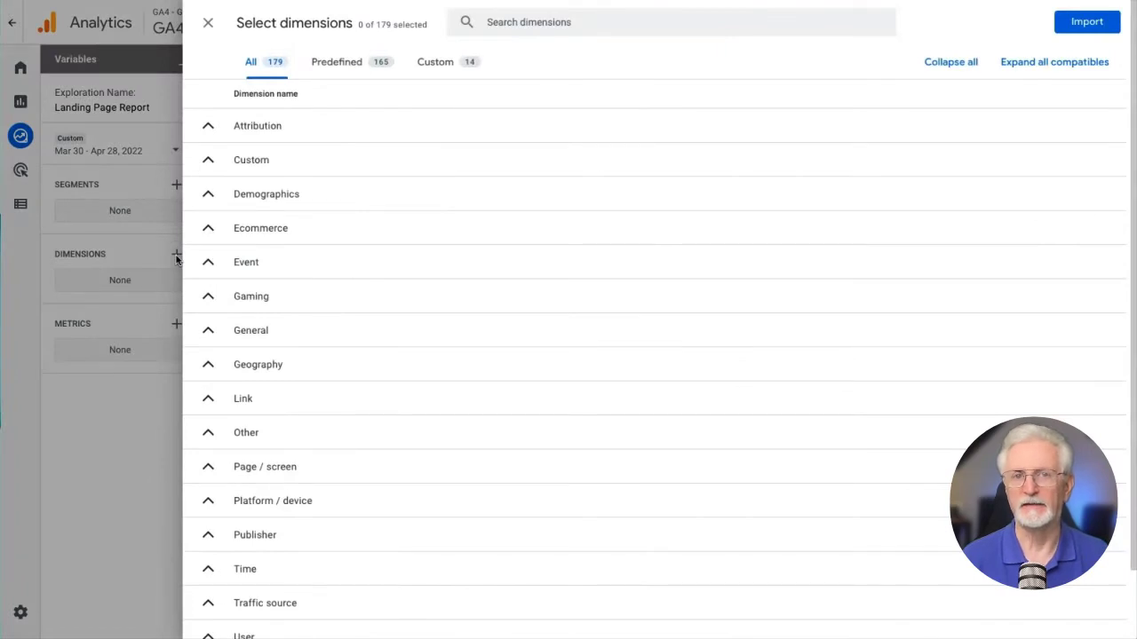
{"action": "left_click", "coordinate": [542, 25]}
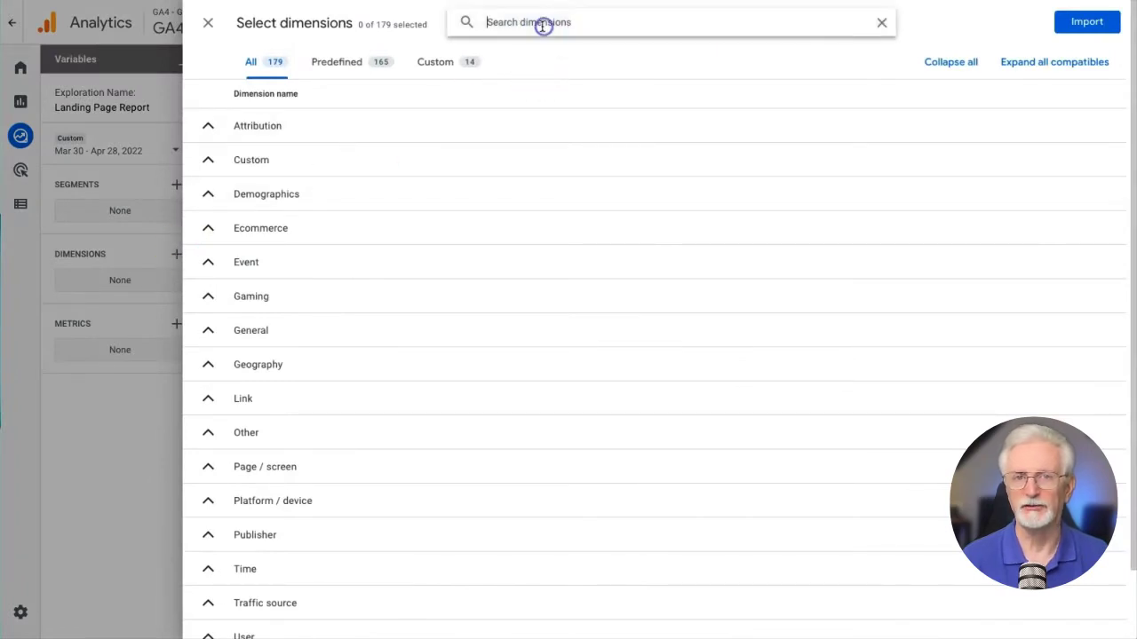
{"action": "type", "text": "Landing"}
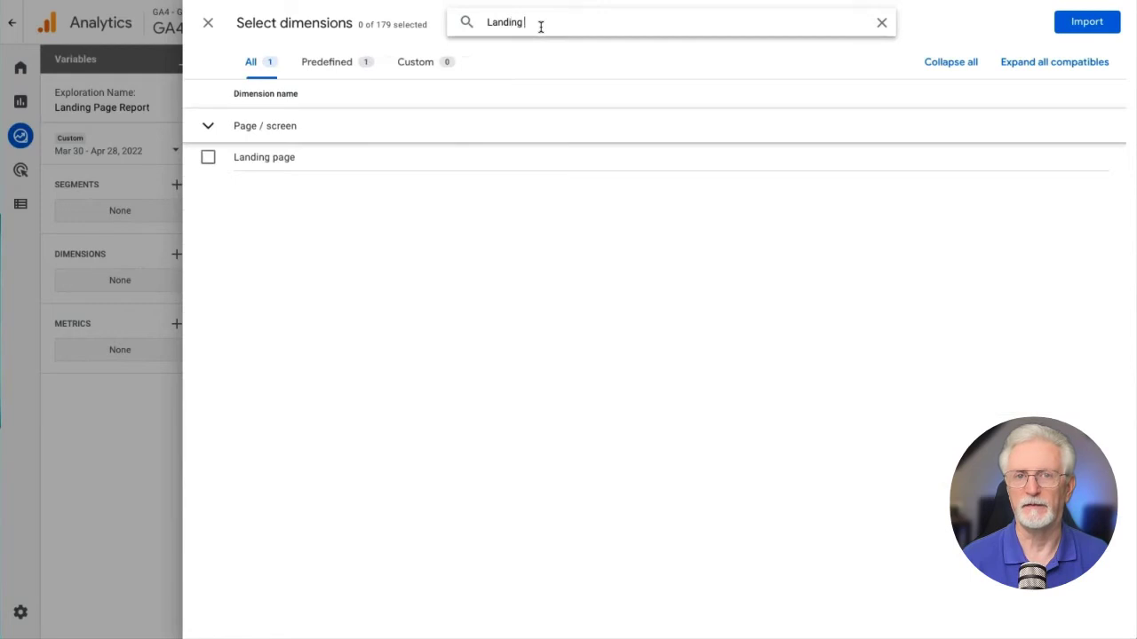
{"action": "left_click", "coordinate": [208, 157]}
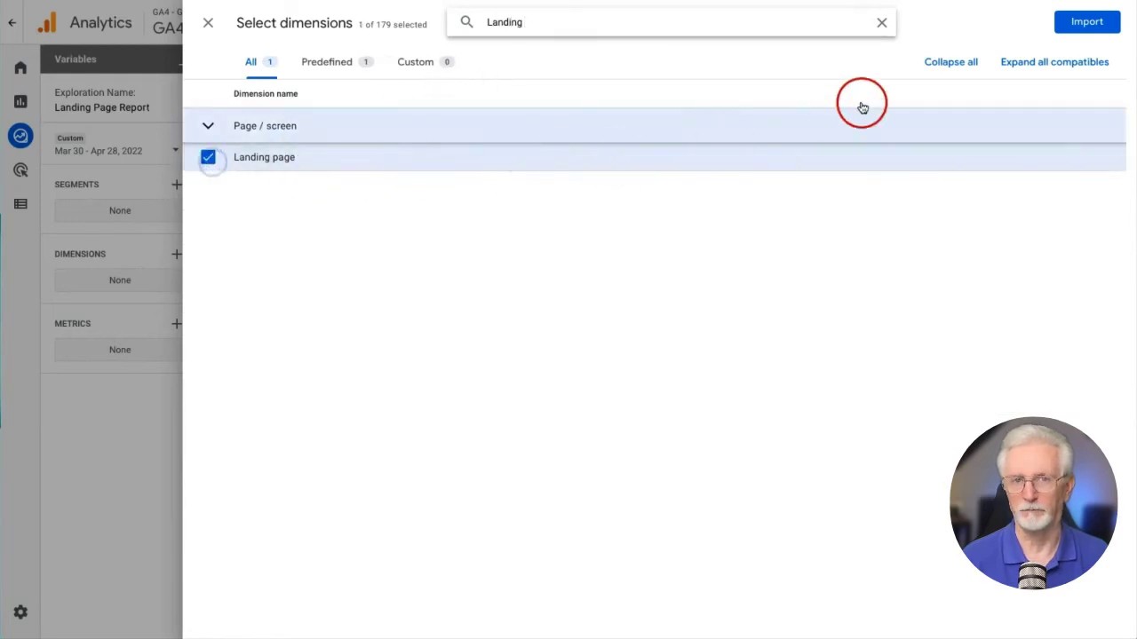
{"action": "left_click", "coordinate": [1074, 31]}
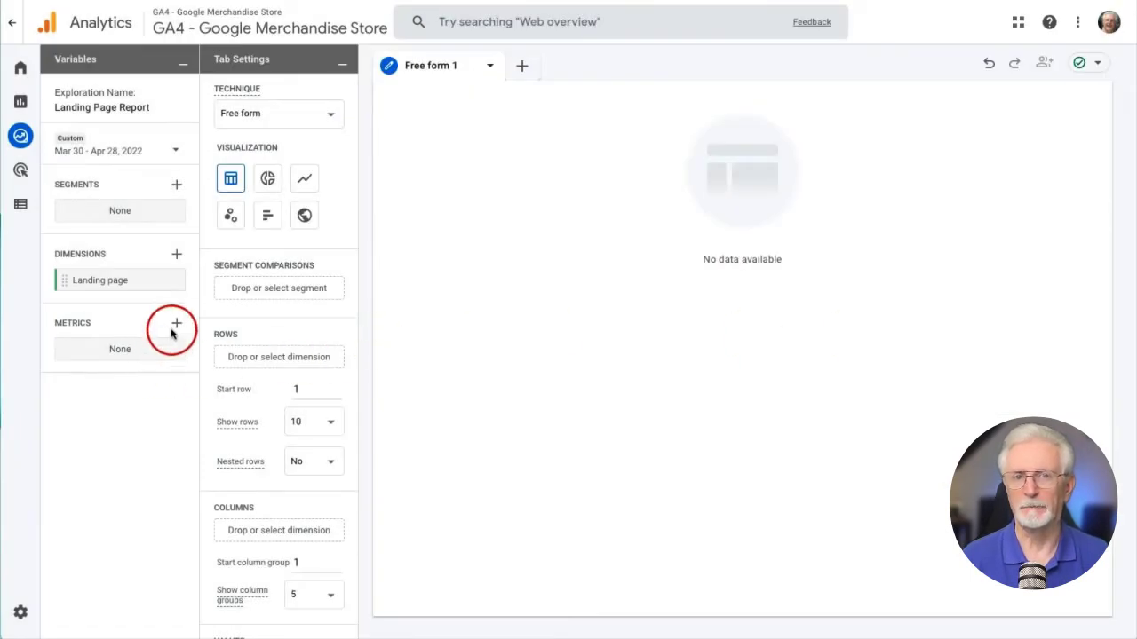
Step: Select the metrics Entrances, Engaged sessions and Engagement rate for the landing page exploration
{"action": "left_click", "coordinate": [176, 325]}
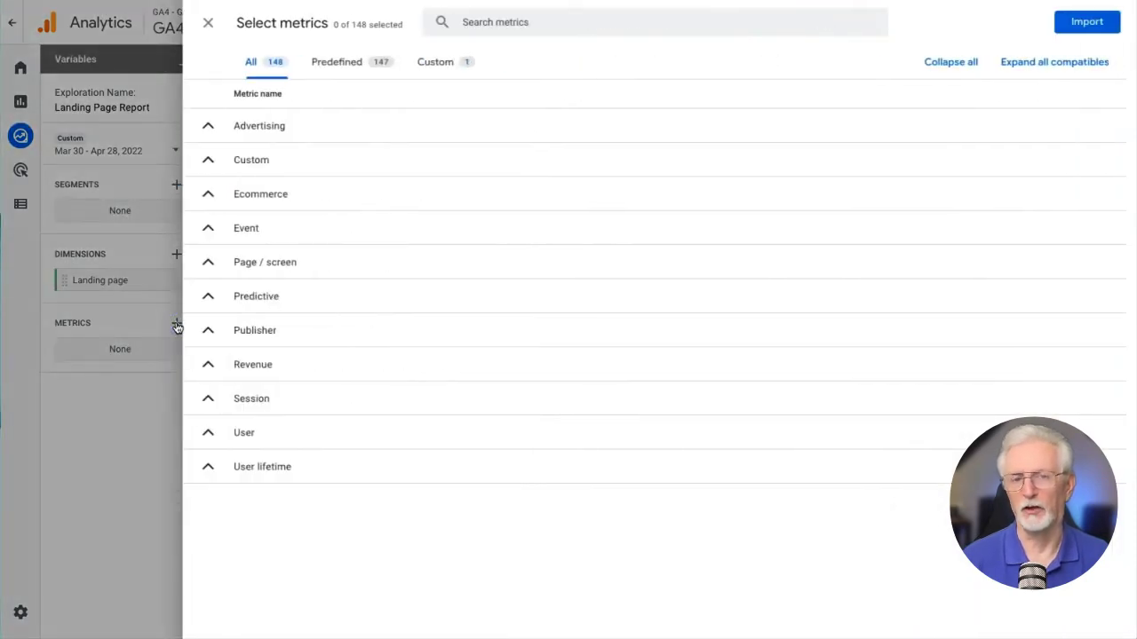
{"action": "left_click", "coordinate": [511, 25]}
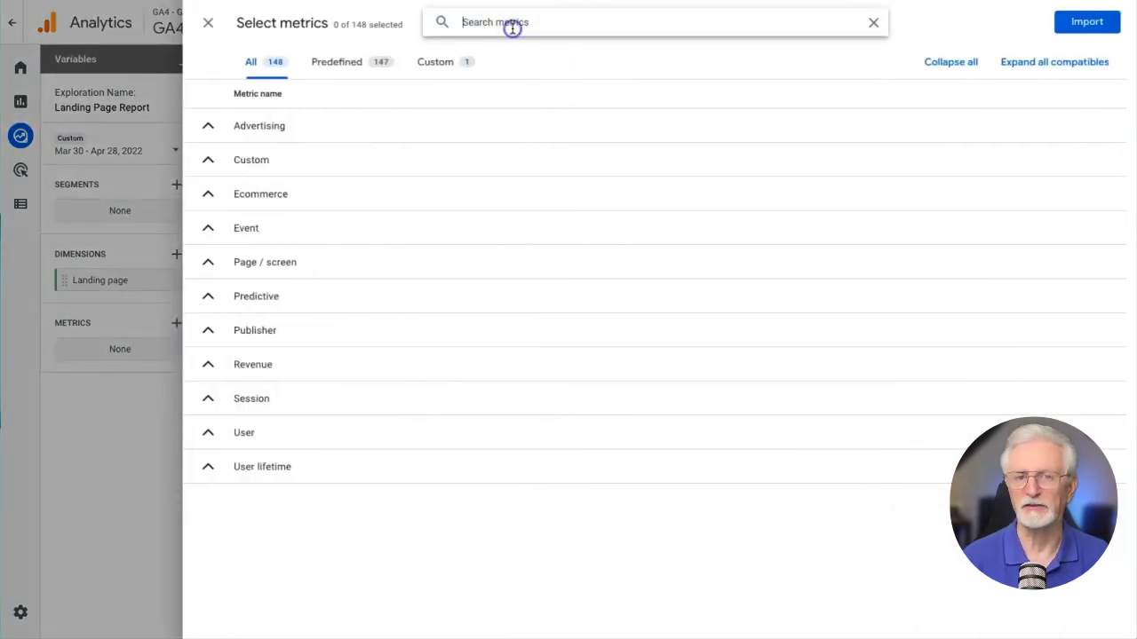
{"action": "type", "text": "Entrances"}
{"action": "left_click", "coordinate": [208, 158]}
{"action": "type", "text": "Engaged Sessions"}
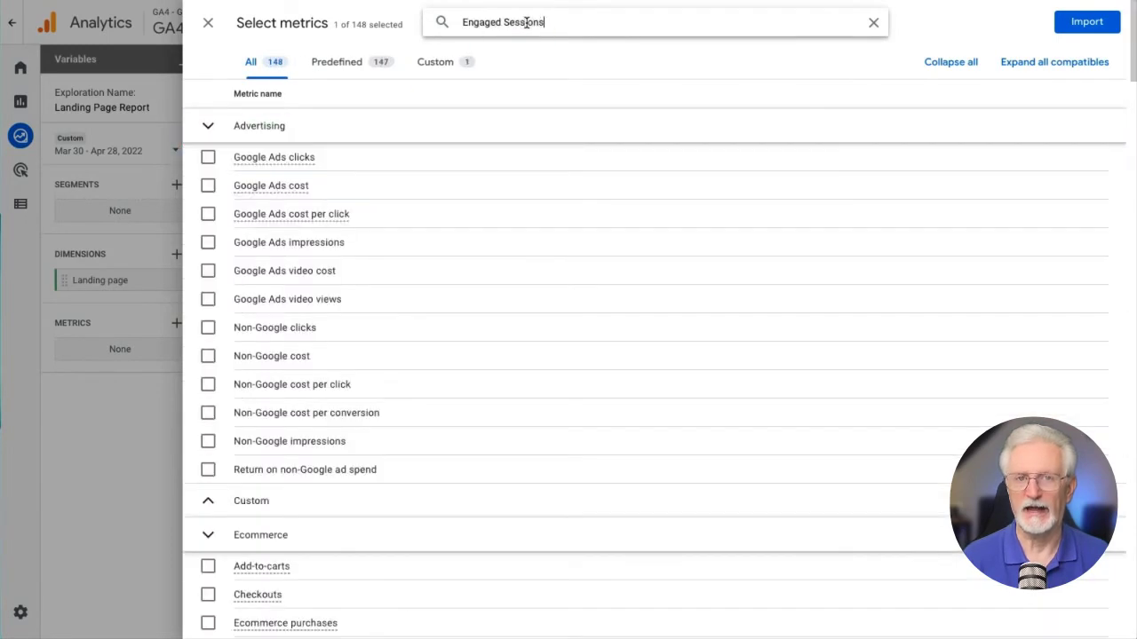
{"action": "left_click", "coordinate": [208, 158]}
{"action": "left_click", "coordinate": [563, 25]}
{"action": "type", "text": "Engagement Rate"}
{"action": "left_click", "coordinate": [208, 158]}
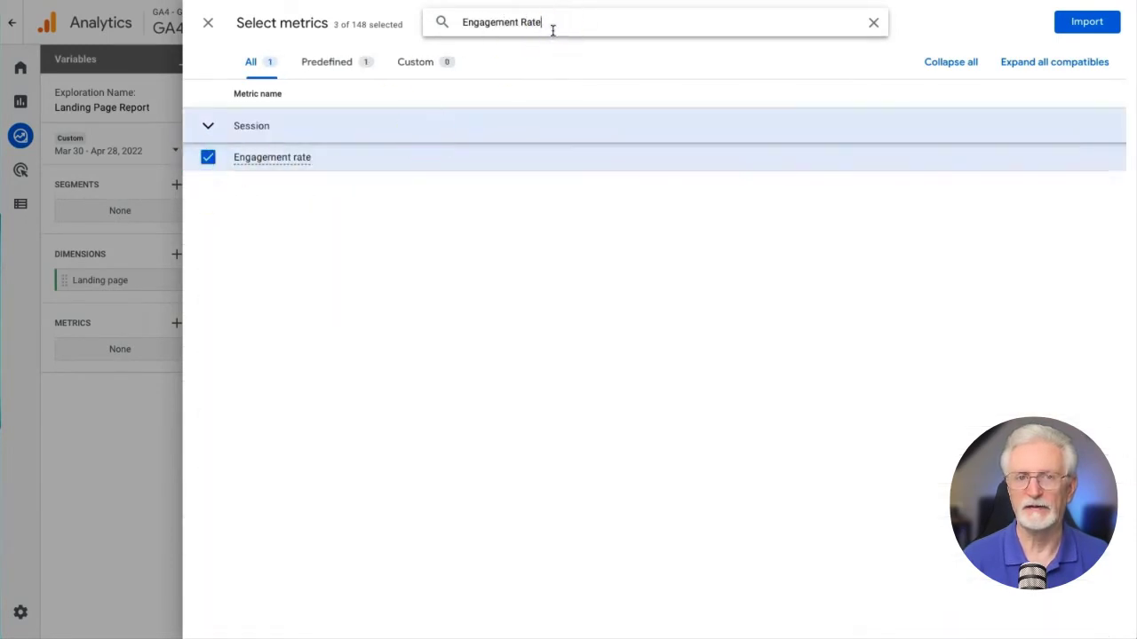
Step: Add New users, User engagement and Purchases to the selected metrics and import them all into the exploration
{"action": "left_click", "coordinate": [553, 30]}
{"action": "type", "text": "New Users"}
{"action": "left_click", "coordinate": [208, 157]}
{"action": "left_click", "coordinate": [508, 25]}
{"action": "type", "text": "User En"}
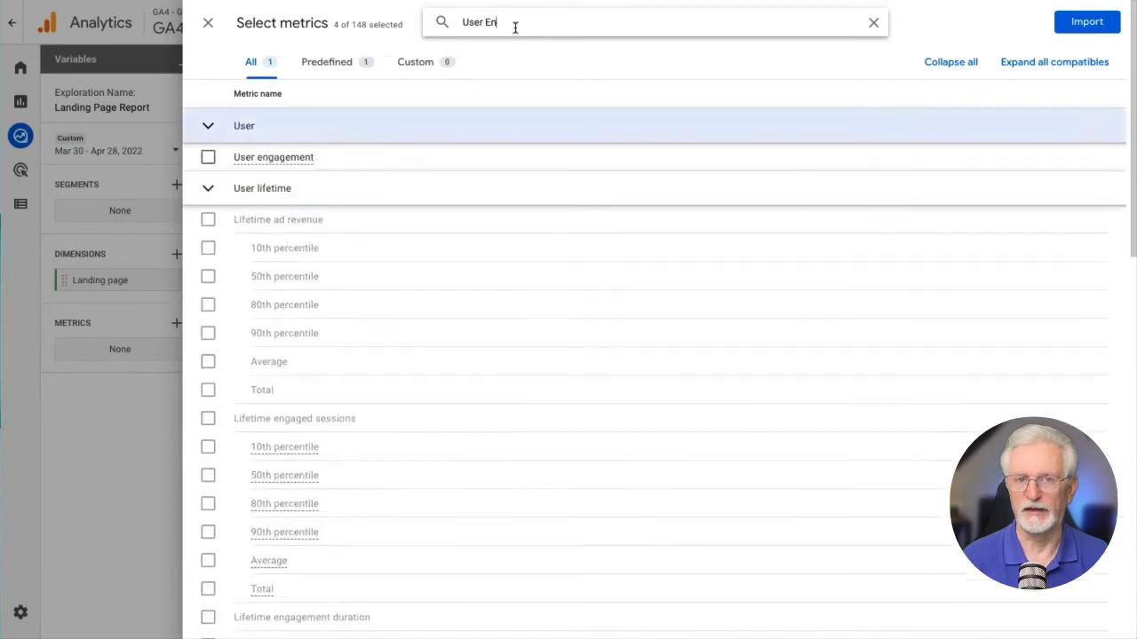
{"action": "type", "text": "gage"}
{"action": "left_click", "coordinate": [208, 157]}
{"action": "left_click", "coordinate": [525, 23]}
{"action": "type", "text": "Purch"}
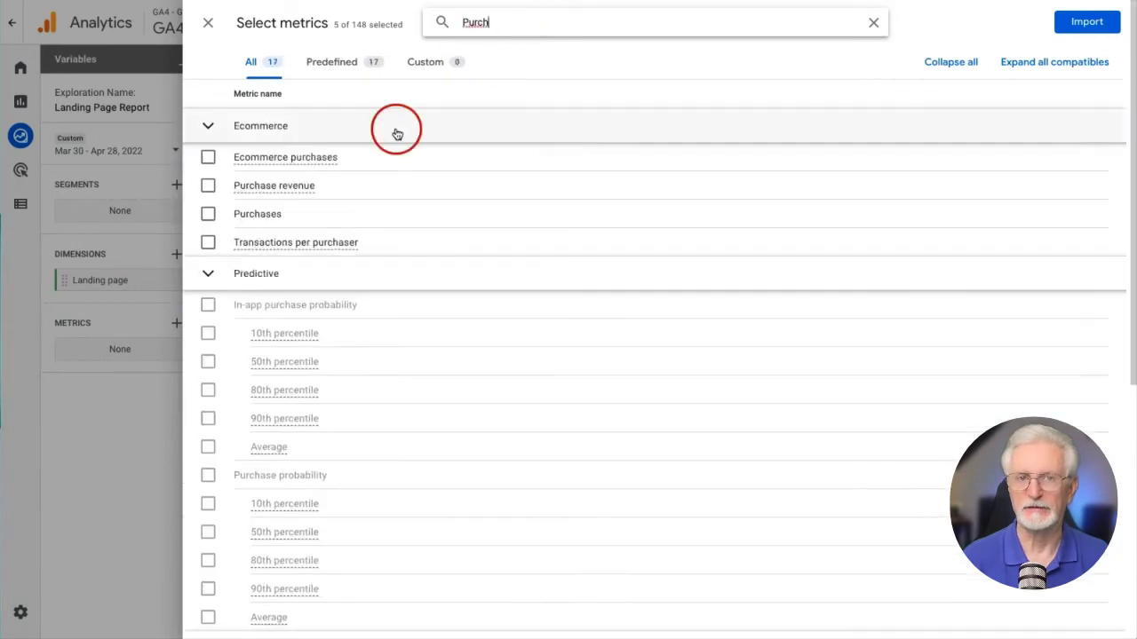
{"action": "left_click", "coordinate": [208, 214]}
{"action": "left_click", "coordinate": [1070, 22]}
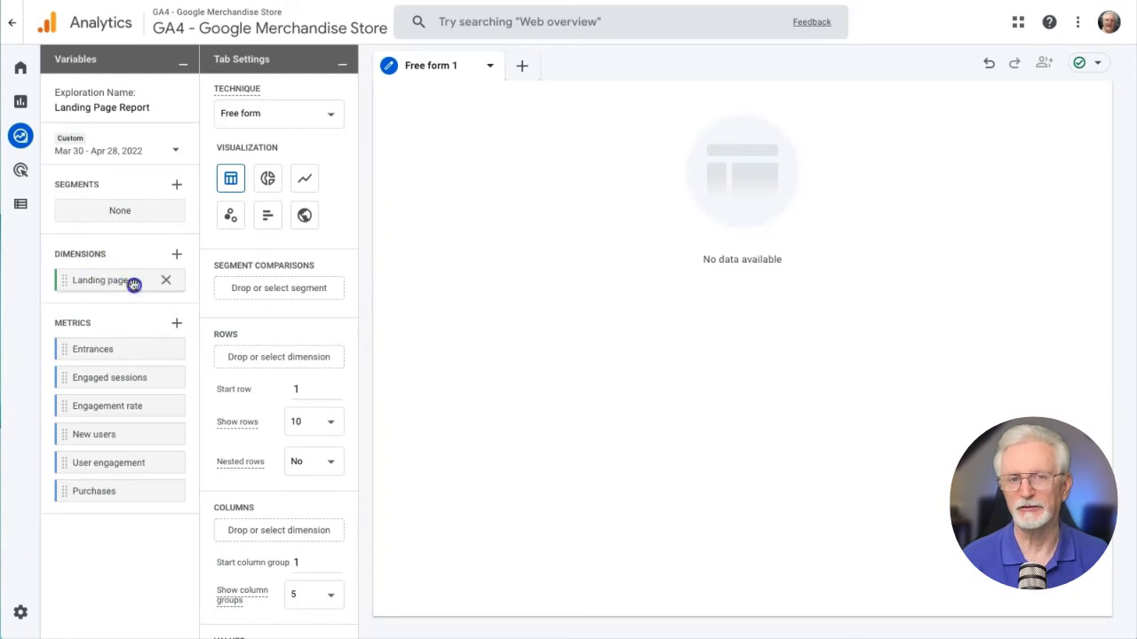
Step: Use Landing page as the table's rows and add Entrances, Engagement rate and New users as values
{"action": "left_click_drag", "start_coordinate": [133, 283], "coordinate": [288, 360]}
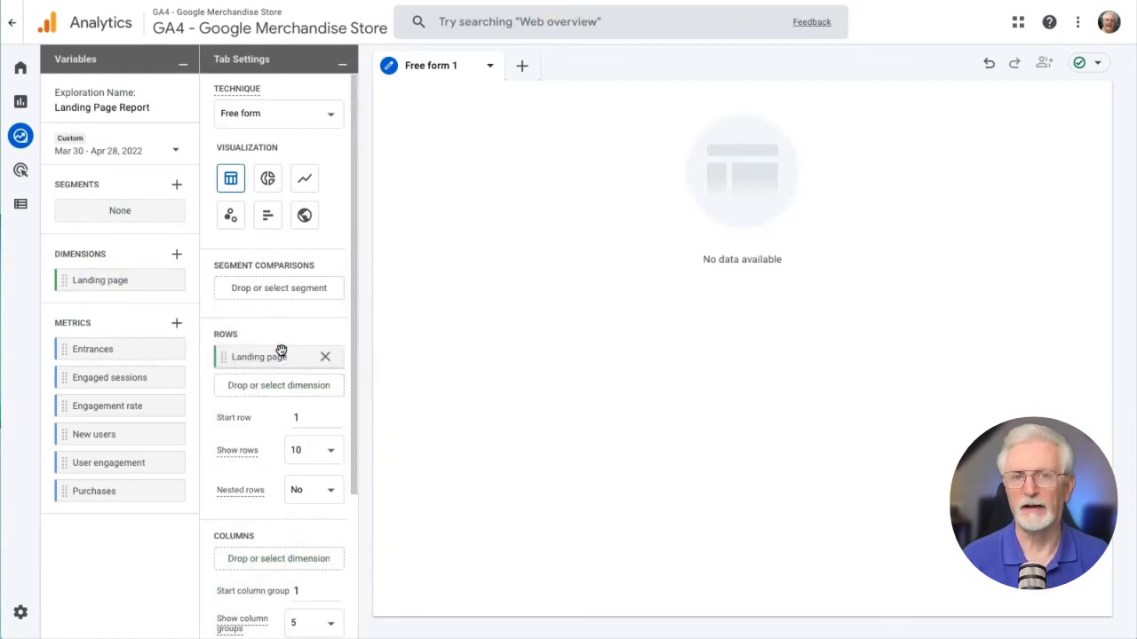
{"action": "left_click_drag", "start_coordinate": [354, 329], "coordinate": [368, 497]}
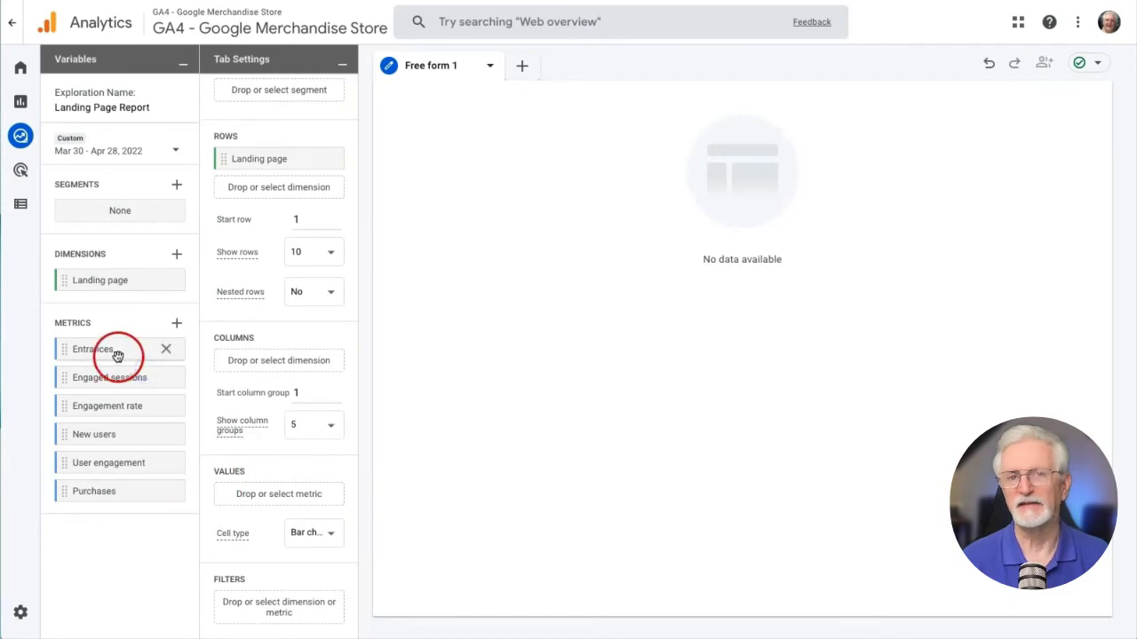
{"action": "left_click_drag", "start_coordinate": [115, 352], "coordinate": [256, 495]}
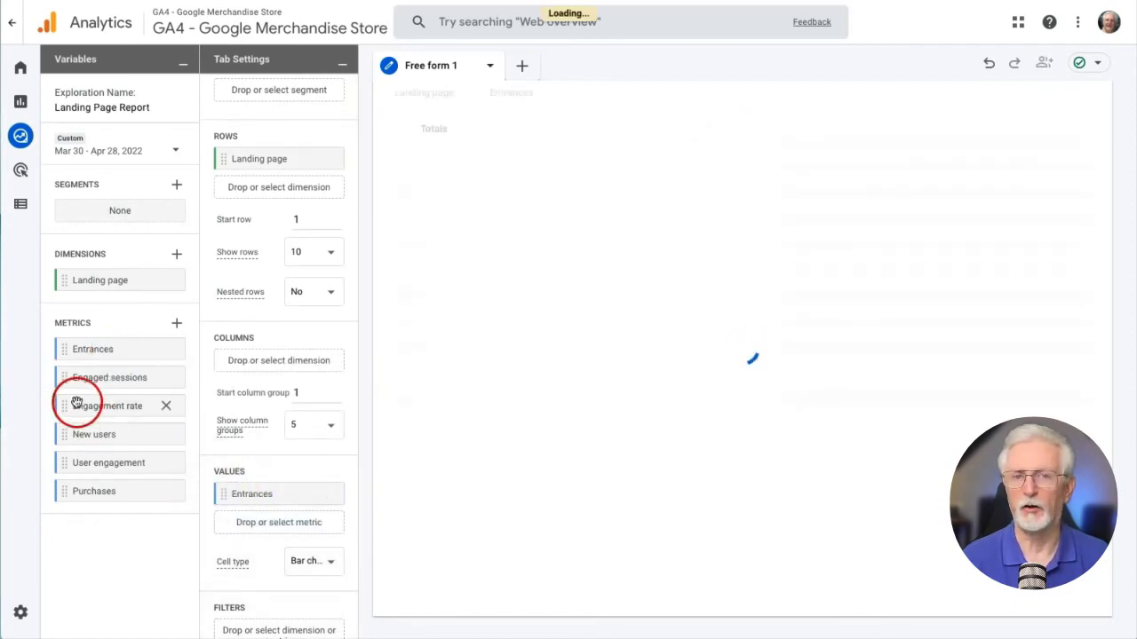
{"action": "left_click_drag", "start_coordinate": [102, 384], "coordinate": [233, 594]}
{"action": "left_click_drag", "start_coordinate": [85, 406], "coordinate": [238, 557]}
{"action": "left_click_drag", "start_coordinate": [100, 435], "coordinate": [247, 556]}
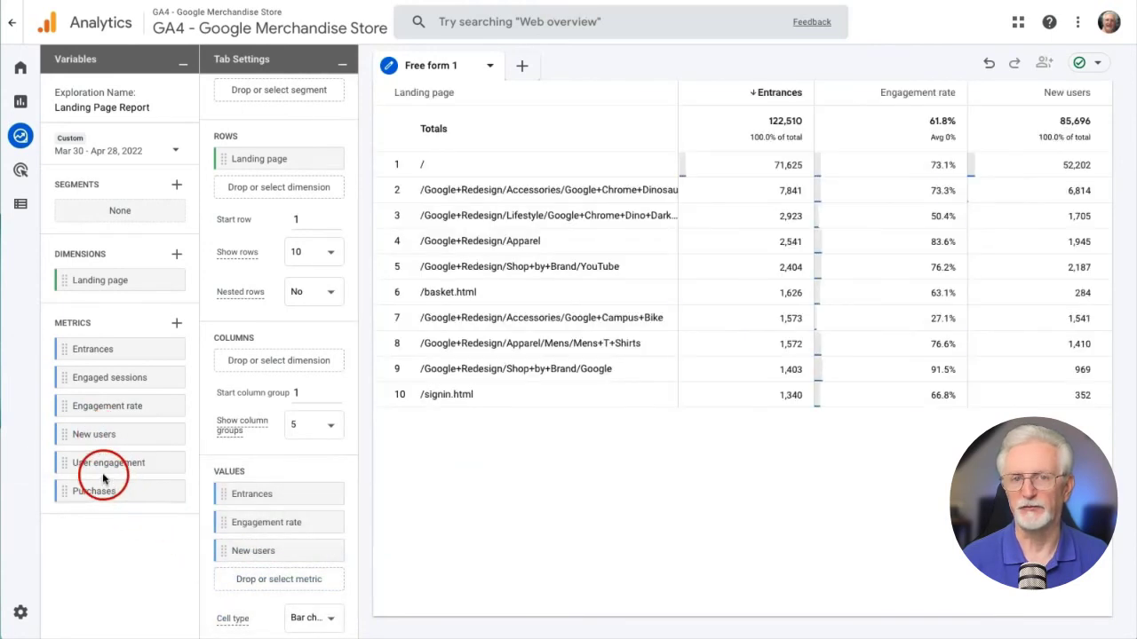
Step: Try the donut, line and bar chart visualizations for the landing page data, ending with the geo map
{"action": "scroll", "coordinate": [275, 266], "scroll_direction": "up", "scroll_amount": 3}
{"action": "left_click", "coordinate": [269, 180]}
{"action": "left_click", "coordinate": [305, 178]}
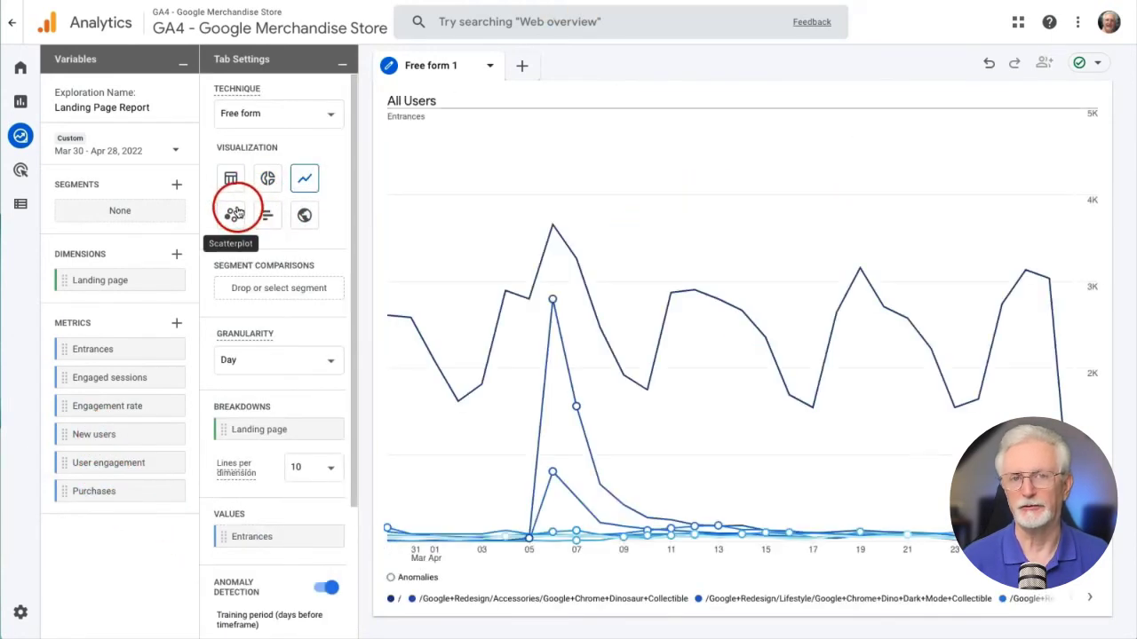
{"action": "left_click", "coordinate": [267, 217]}
{"action": "left_click", "coordinate": [304, 218]}
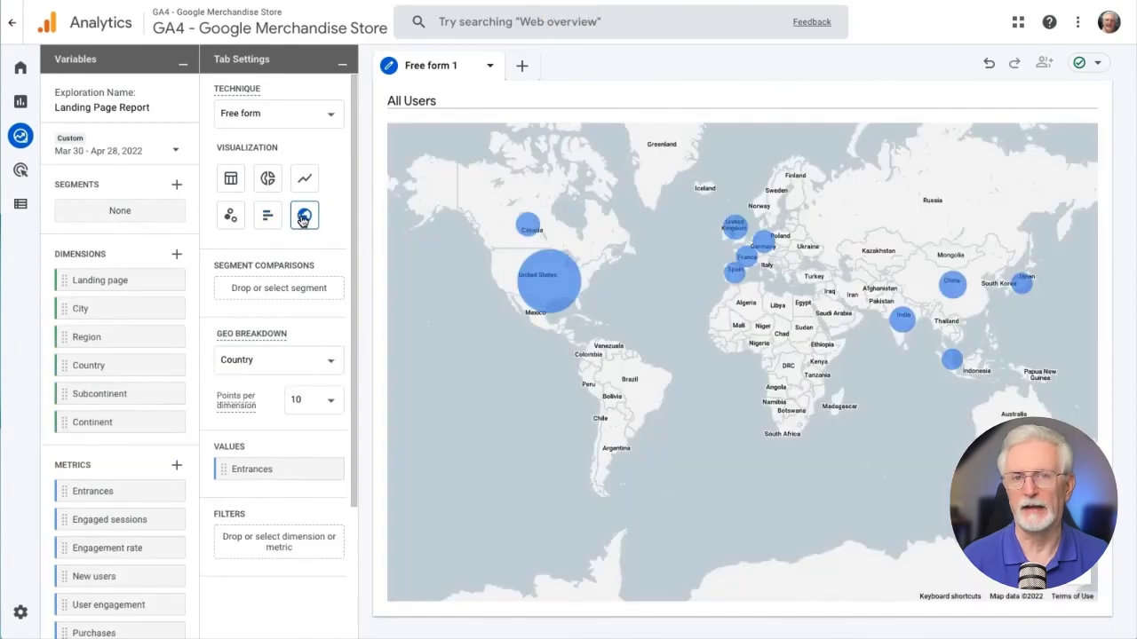